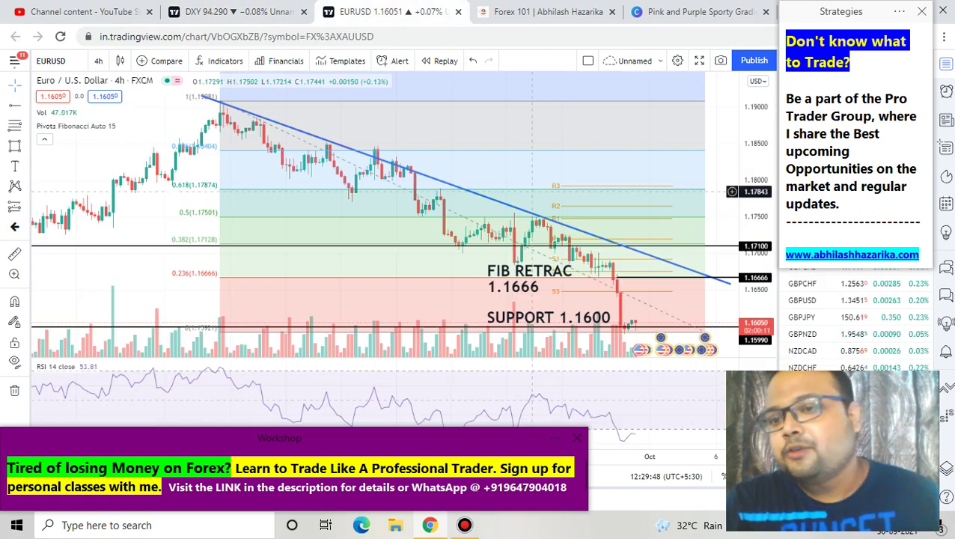
# Switch to the DXY chart and circle the recent rally in black freehand, with a smaller circle around the consolidation beside R3
pyautogui.click(235, 12)
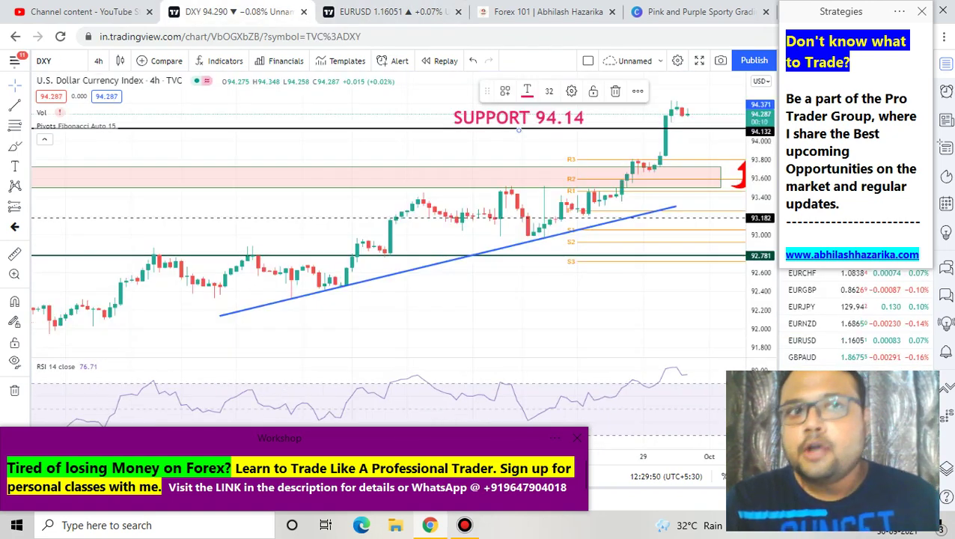
pyautogui.moveTo(557, 6)
pyautogui.click(605, 9)
pyautogui.moveTo(658, 56)
pyautogui.mouseDown()
pyautogui.moveTo(346, 225)
pyautogui.moveTo(711, 172)
pyautogui.moveTo(623, 34)
pyautogui.mouseUp()
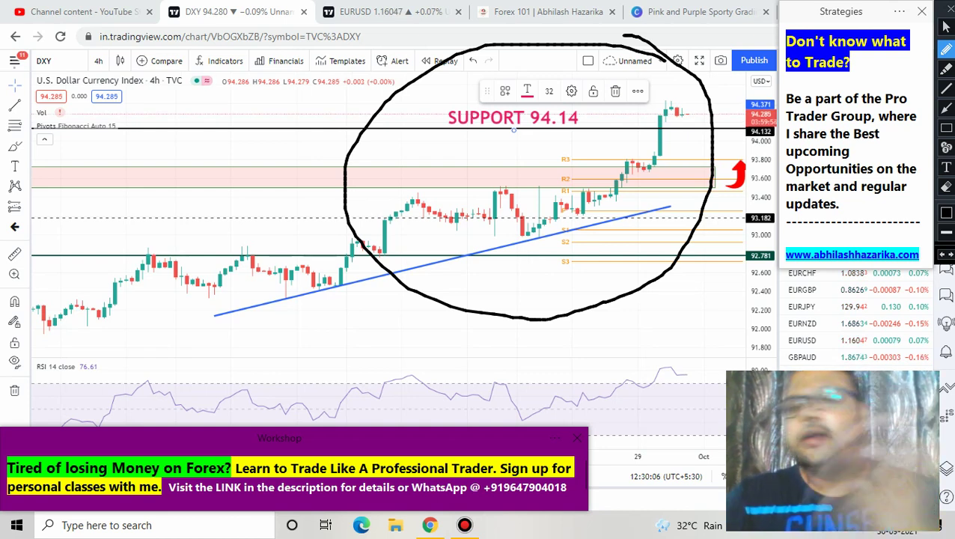
pyautogui.moveTo(650, 151)
pyautogui.mouseDown()
pyautogui.moveTo(629, 150)
pyautogui.moveTo(621, 181)
pyautogui.moveTo(654, 179)
pyautogui.moveTo(653, 152)
pyautogui.mouseUp()
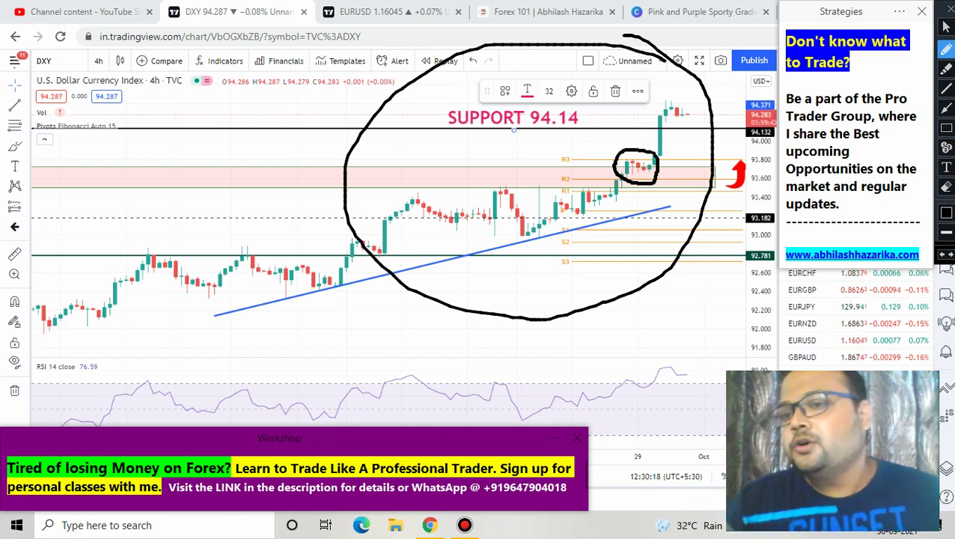
# Draw large black freehand up and down arrows across the earlier price swings on the DXY chart
pyautogui.moveTo(130, 163); pyautogui.dragTo(122, 238)
pyautogui.moveTo(90, 185)
pyautogui.mouseDown()
pyautogui.moveTo(102, 163)
pyautogui.moveTo(140, 178)
pyautogui.mouseUp()
pyautogui.moveTo(232, 118); pyautogui.dragTo(233, 238)
pyautogui.moveTo(206, 208)
pyautogui.mouseDown()
pyautogui.moveTo(254, 222)
pyautogui.moveTo(308, 317)
pyautogui.mouseUp()
pyautogui.moveTo(372, 307); pyautogui.dragTo(395, 233)
pyautogui.moveTo(348, 254)
pyautogui.mouseDown()
pyautogui.moveTo(391, 204)
pyautogui.moveTo(423, 261)
pyautogui.mouseUp()
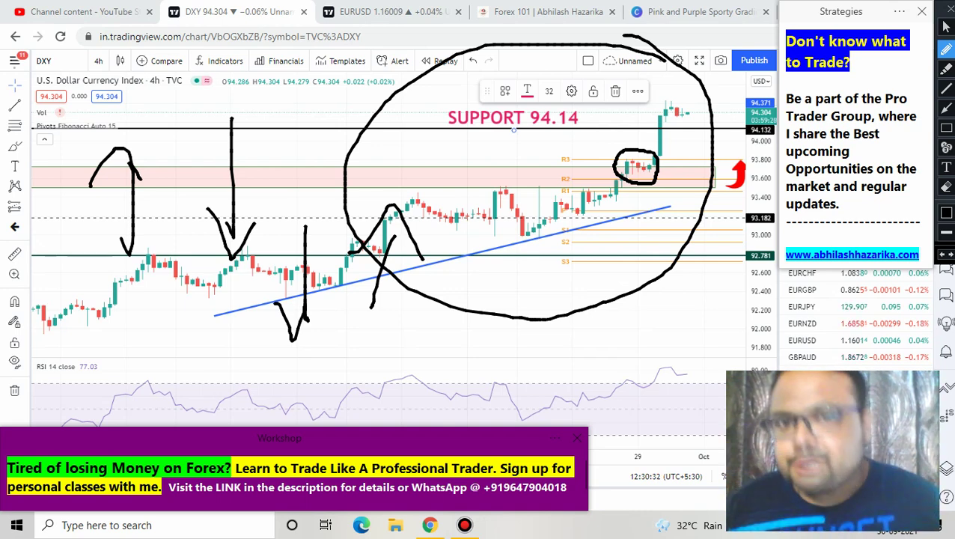
# Cross out the tall breakout candle at the 94.14 support with an X and leave drawing mode
pyautogui.moveTo(640, 113); pyautogui.dragTo(671, 140)
pyautogui.moveTo(673, 103); pyautogui.dragTo(640, 144)
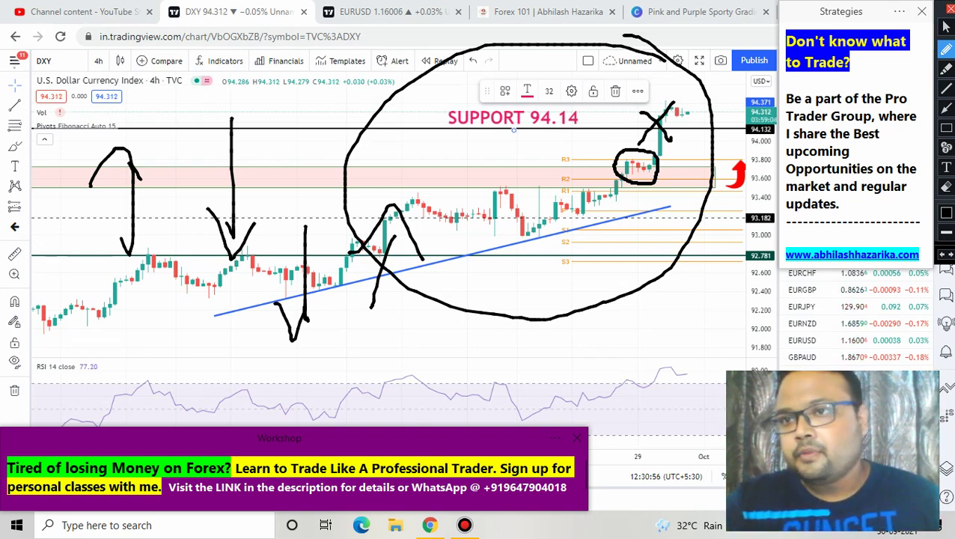
pyautogui.click(948, 8)
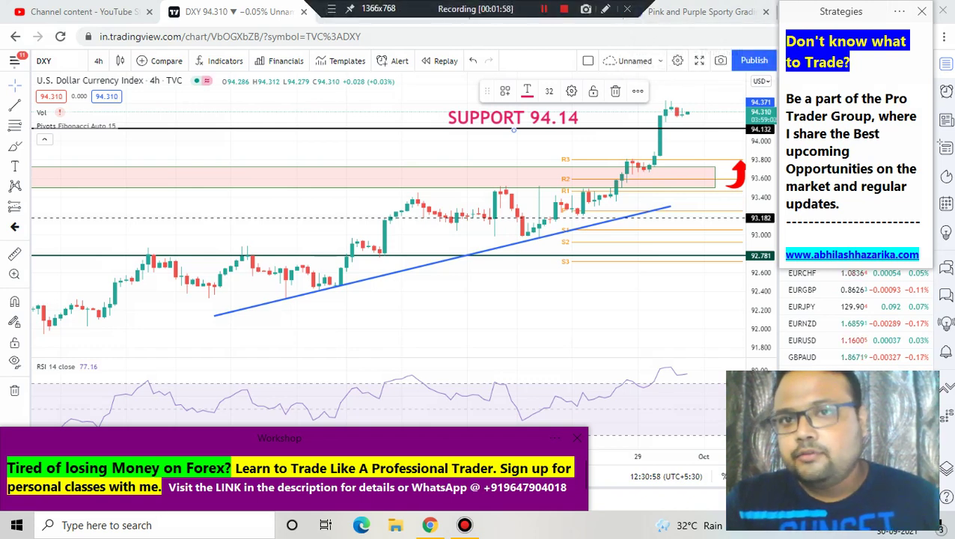
# Trace the 94.14 support line in black freehand near the latest candles and add a red check mark on it
pyautogui.click(604, 9)
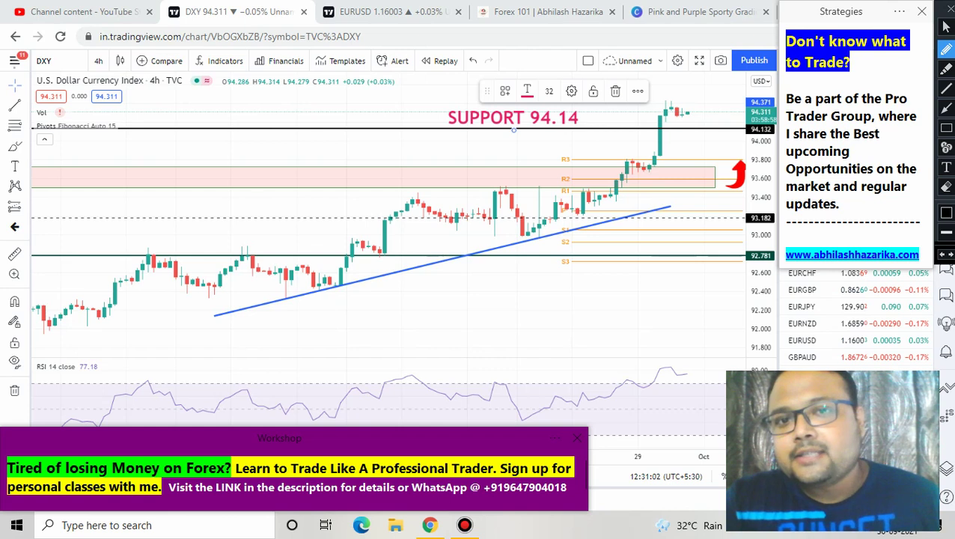
pyautogui.moveTo(642, 128); pyautogui.dragTo(724, 130)
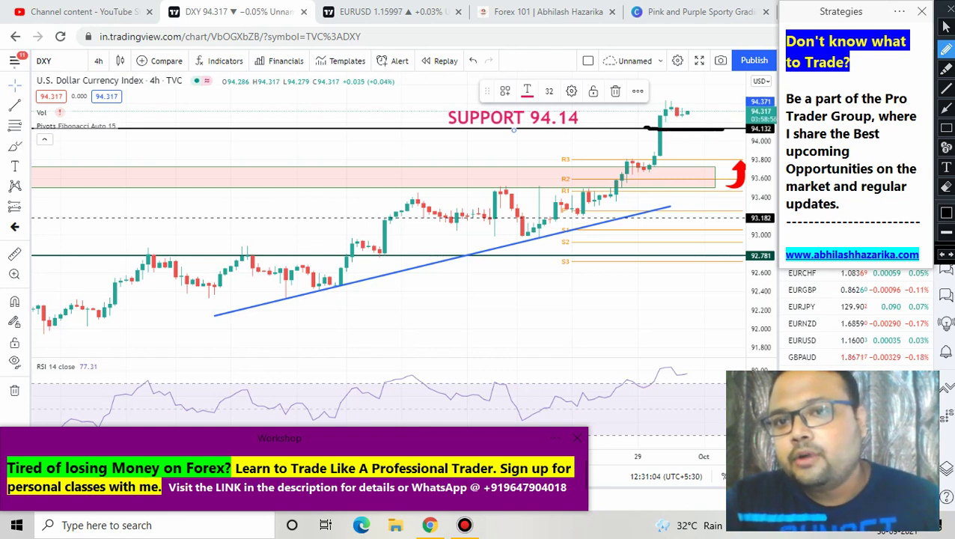
pyautogui.click(946, 213)
pyautogui.click(810, 74)
pyautogui.click(824, 233)
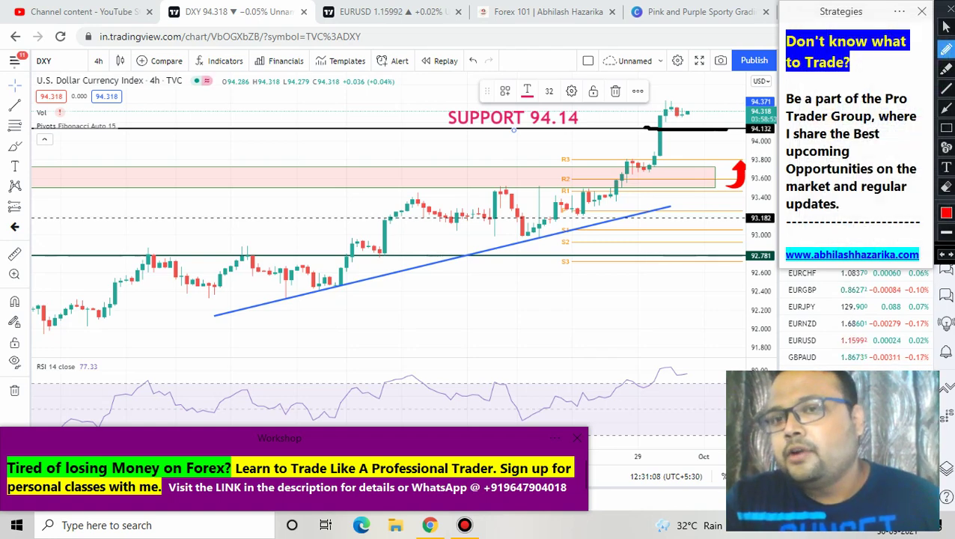
pyautogui.moveTo(690, 122)
pyautogui.mouseDown()
pyautogui.moveTo(705, 131)
pyautogui.moveTo(721, 103)
pyautogui.mouseUp()
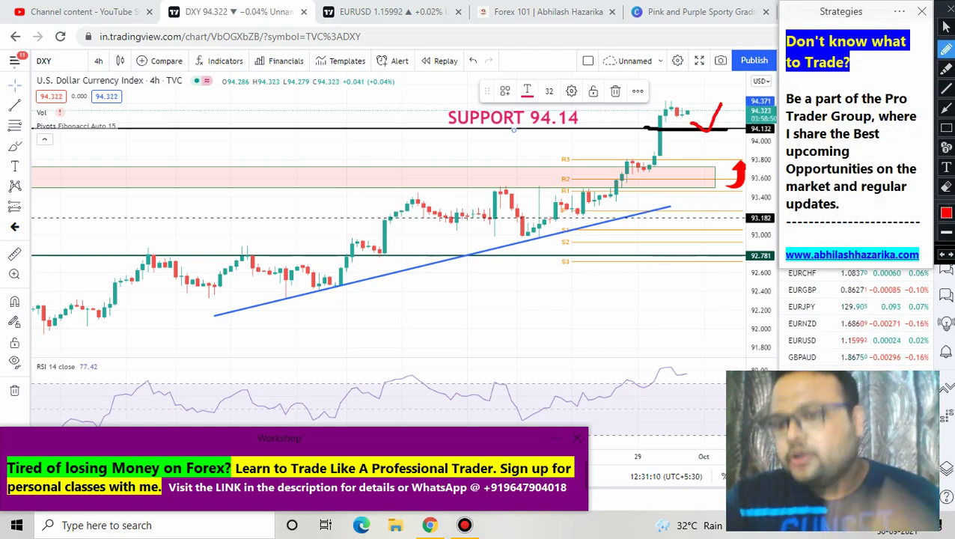
# Draw a large red downward arrow from the shaded zone to the 92.781 line and leave drawing mode
pyautogui.moveTo(603, 163); pyautogui.dragTo(617, 238)
pyautogui.moveTo(580, 218)
pyautogui.mouseDown()
pyautogui.moveTo(633, 260)
pyautogui.moveTo(662, 213)
pyautogui.mouseUp()
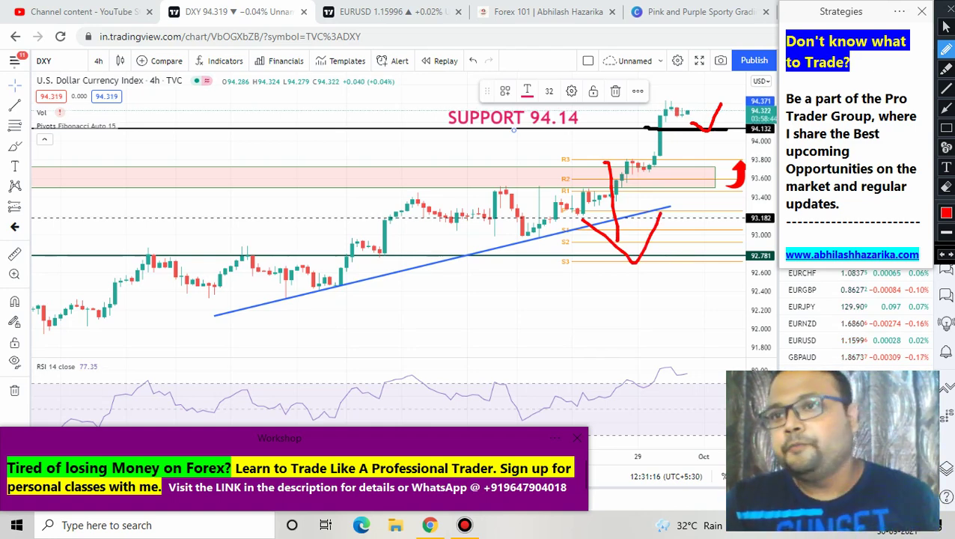
pyautogui.click(948, 9)
# Switch to the EURUSD chart, set it to the 1 day timeframe and examine past price action around the 1.1600 support
pyautogui.click(392, 11)
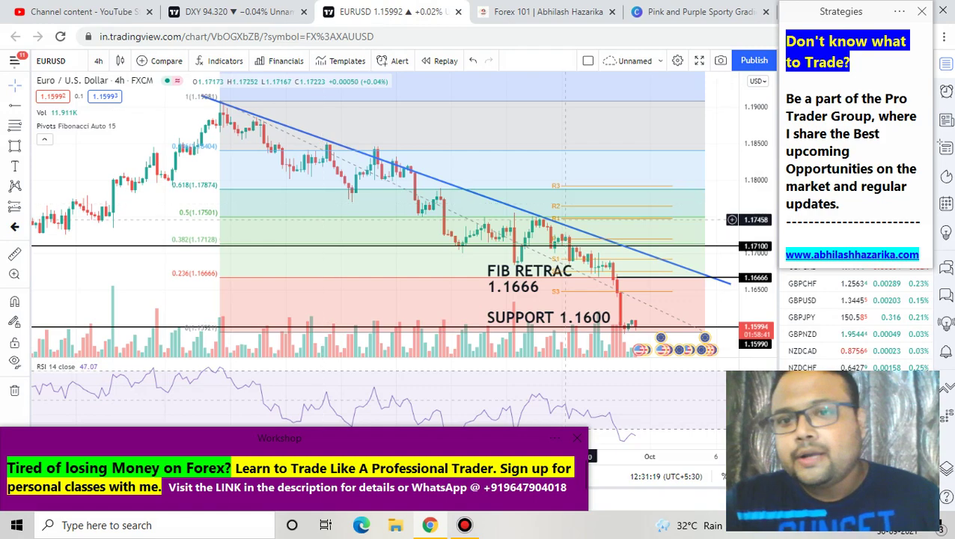
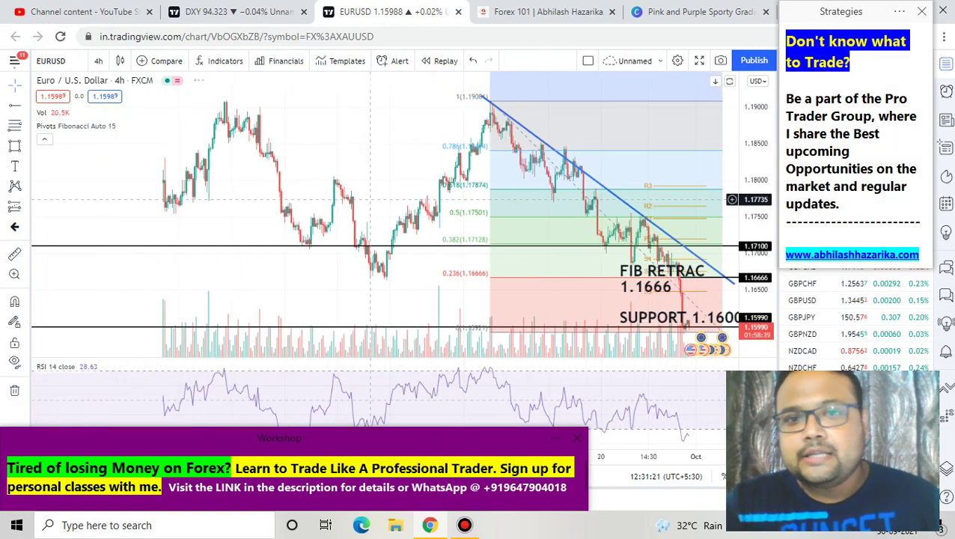
pyautogui.scroll(5, 400, 166)
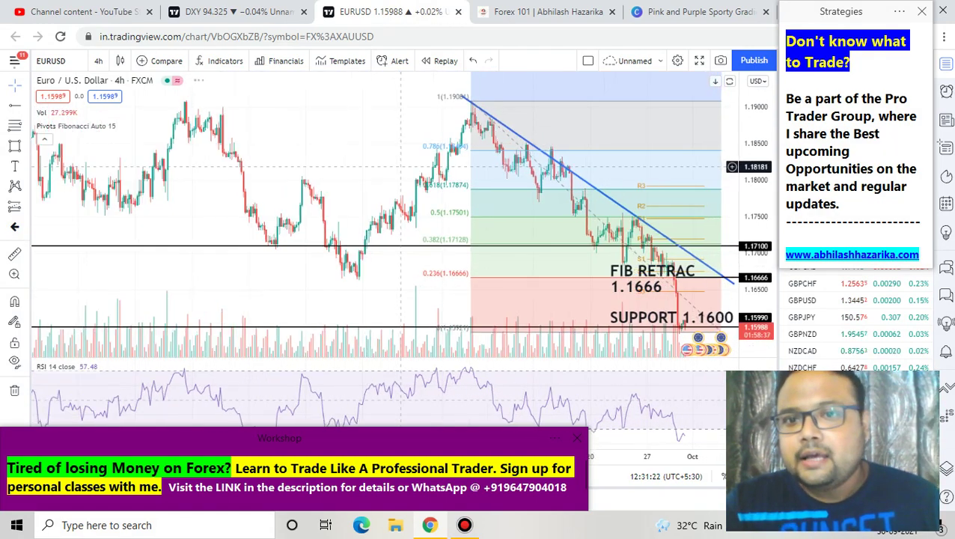
pyautogui.scroll(2, 405, 174)
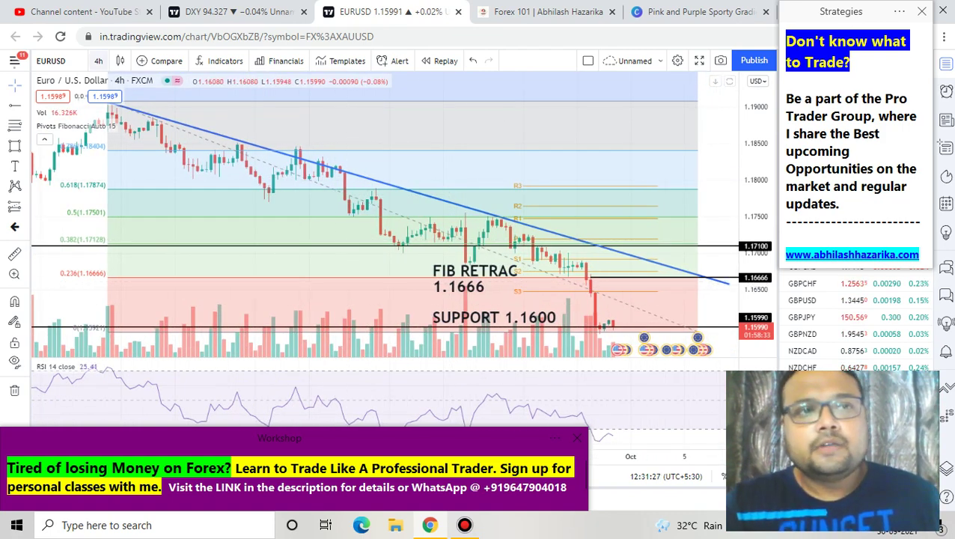
pyautogui.click(98, 60)
pyautogui.click(104, 340)
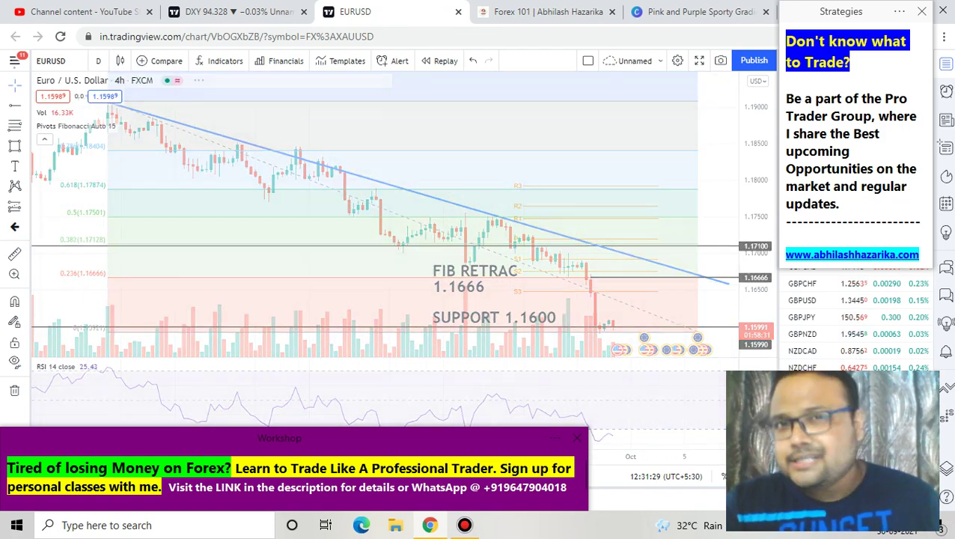
pyautogui.scroll(-3, 261, 325)
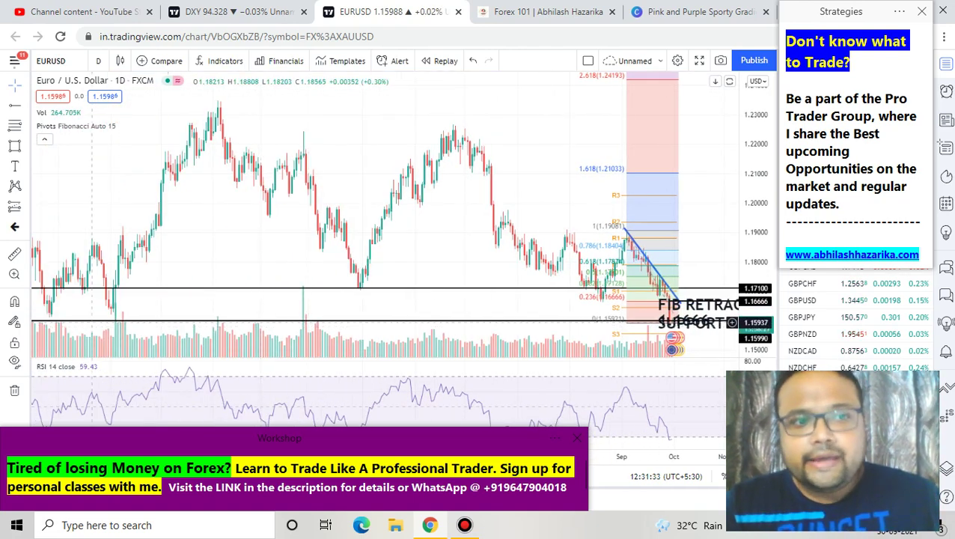
pyautogui.scroll(-2, 88, 321)
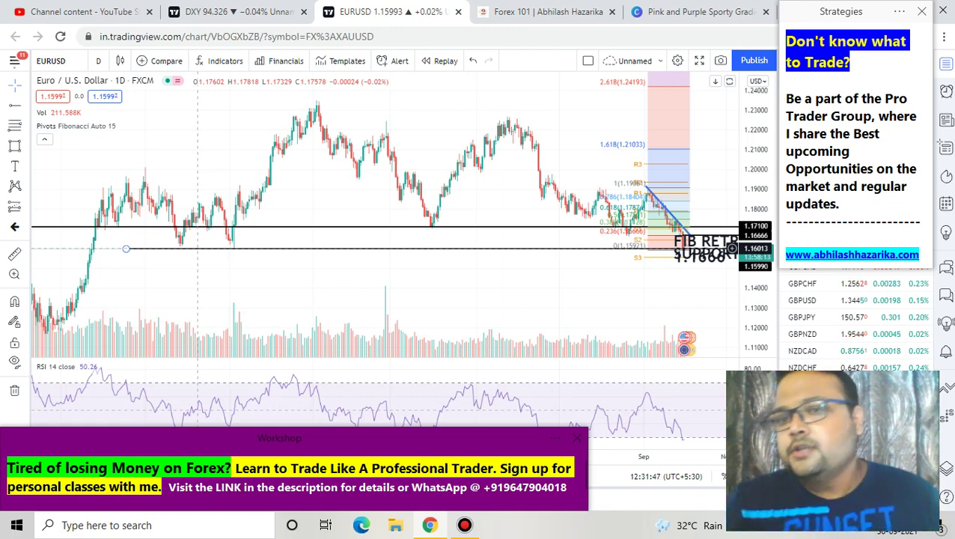
pyautogui.scroll(5, 198, 249)
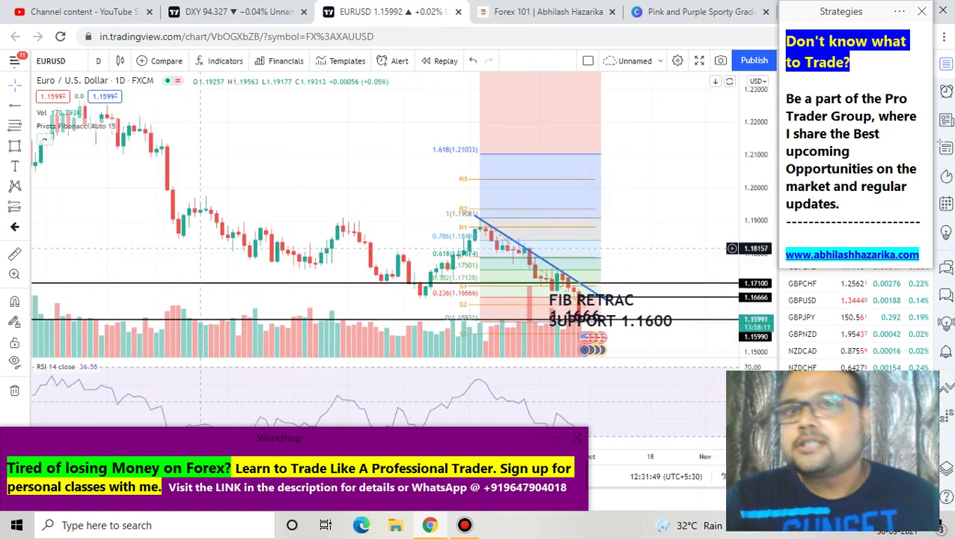
pyautogui.scroll(3, 200, 249)
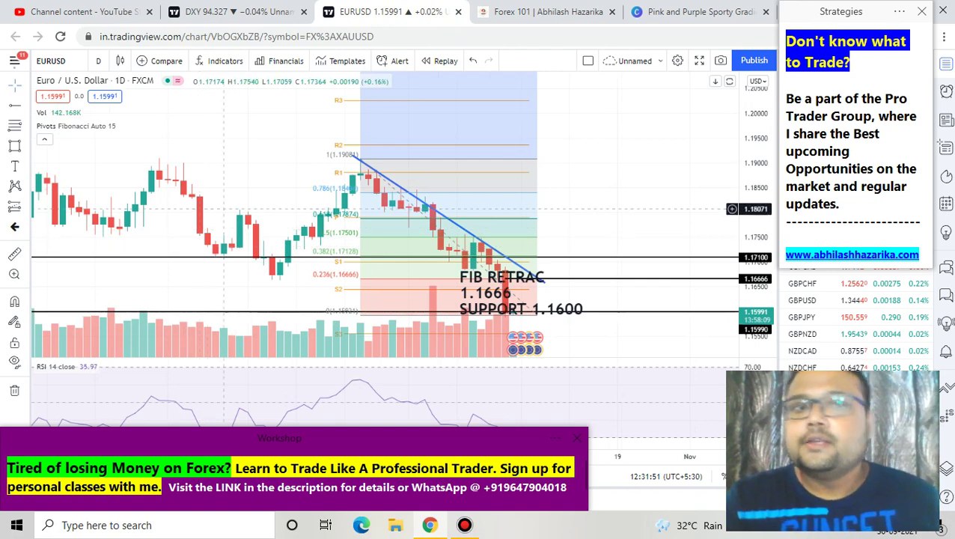
# Set the EURUSD chart back to the 4 hours timeframe with the whole downtrend and Fibonacci retracement in view
pyautogui.click(99, 61)
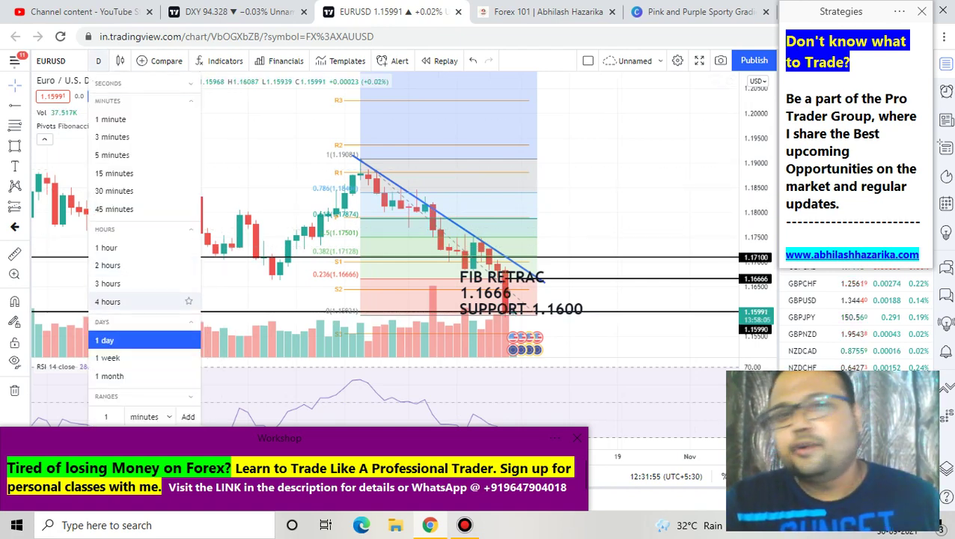
pyautogui.click(107, 302)
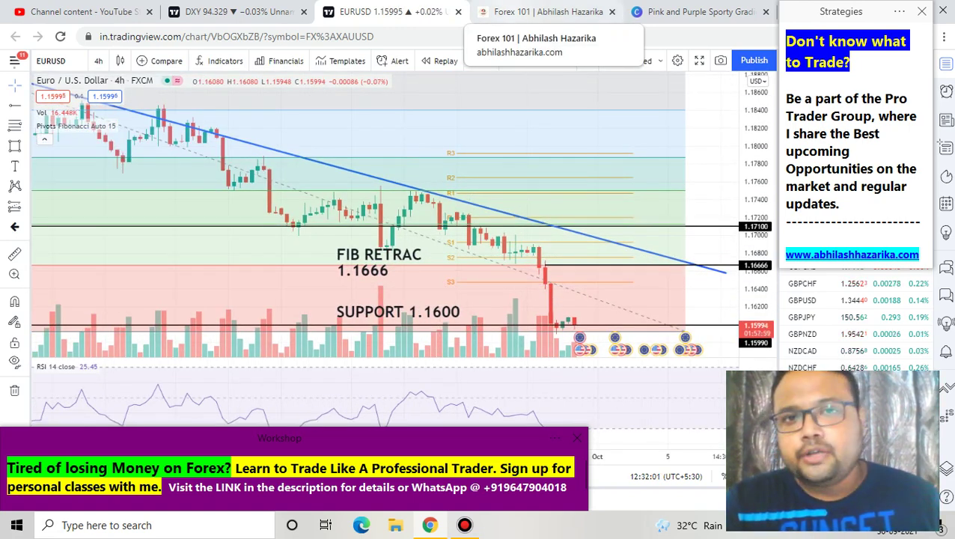
pyautogui.scroll(-3, 311, 96)
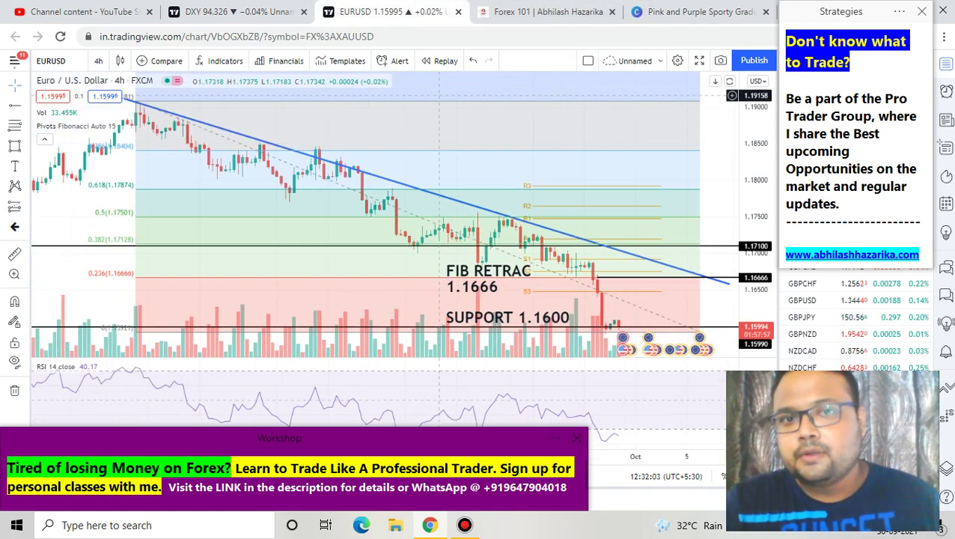
pyautogui.scroll(-1, 312, 122)
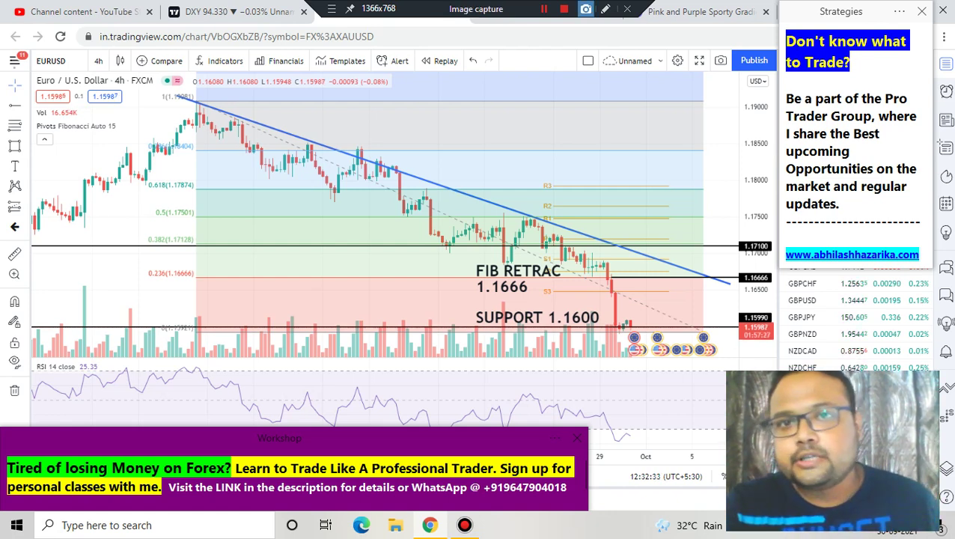
# Circle the EURUSD downtrend in red freehand and write 100 above it
pyautogui.click(606, 9)
pyautogui.moveTo(288, 66)
pyautogui.mouseDown()
pyautogui.moveTo(213, 201)
pyautogui.moveTo(569, 373)
pyautogui.moveTo(587, 172)
pyautogui.moveTo(294, 71)
pyautogui.mouseUp()
pyautogui.moveTo(582, 66); pyautogui.dragTo(594, 111)
pyautogui.moveTo(611, 58)
pyautogui.mouseDown()
pyautogui.moveTo(618, 106)
pyautogui.moveTo(610, 57)
pyautogui.moveTo(643, 64)
pyautogui.mouseUp()
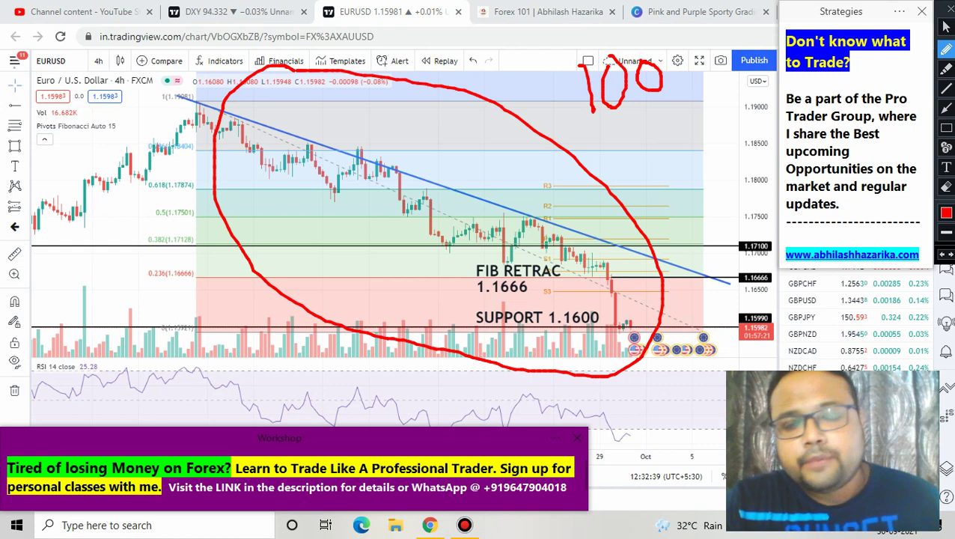
# Write "-90" and "-10-B" in red beneath the 100, circle the 90 entry and leave drawing mode
pyautogui.moveTo(606, 148)
pyautogui.mouseDown()
pyautogui.moveTo(677, 141)
pyautogui.moveTo(682, 170)
pyautogui.mouseUp()
pyautogui.moveTo(703, 140)
pyautogui.mouseDown()
pyautogui.moveTo(696, 150)
pyautogui.moveTo(703, 141)
pyautogui.mouseUp()
pyautogui.moveTo(651, 205); pyautogui.dragTo(696, 215)
pyautogui.moveTo(704, 189)
pyautogui.mouseDown()
pyautogui.moveTo(701, 199)
pyautogui.moveTo(706, 191)
pyautogui.mouseUp()
pyautogui.moveTo(717, 192)
pyautogui.mouseDown()
pyautogui.moveTo(744, 189)
pyautogui.moveTo(741, 203)
pyautogui.mouseUp()
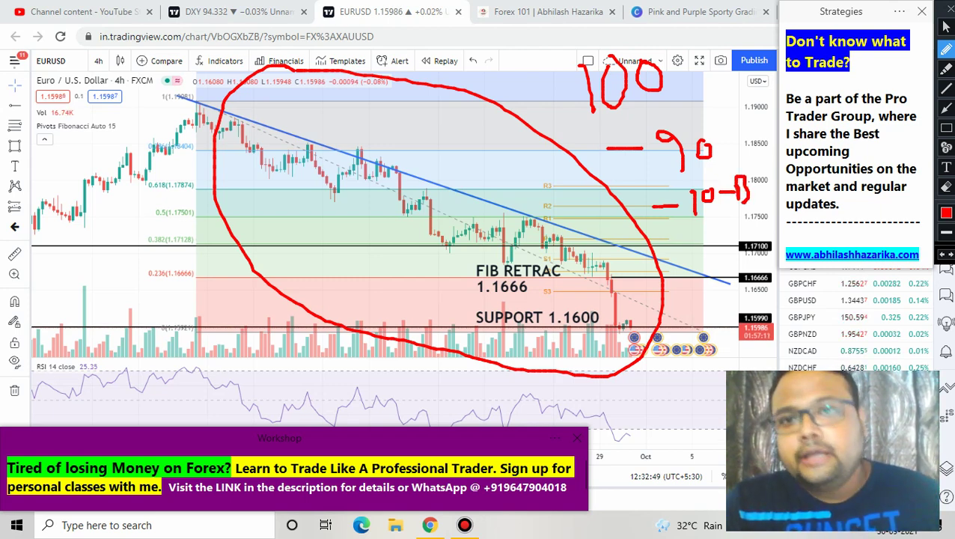
pyautogui.moveTo(708, 117)
pyautogui.mouseDown()
pyautogui.moveTo(653, 115)
pyautogui.moveTo(604, 179)
pyautogui.moveTo(732, 163)
pyautogui.moveTo(719, 120)
pyautogui.mouseUp()
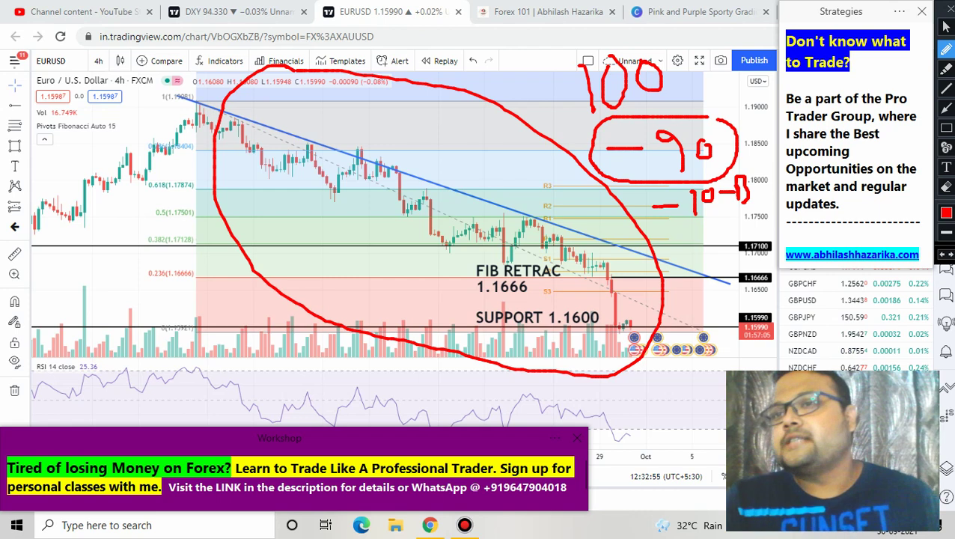
pyautogui.click(948, 8)
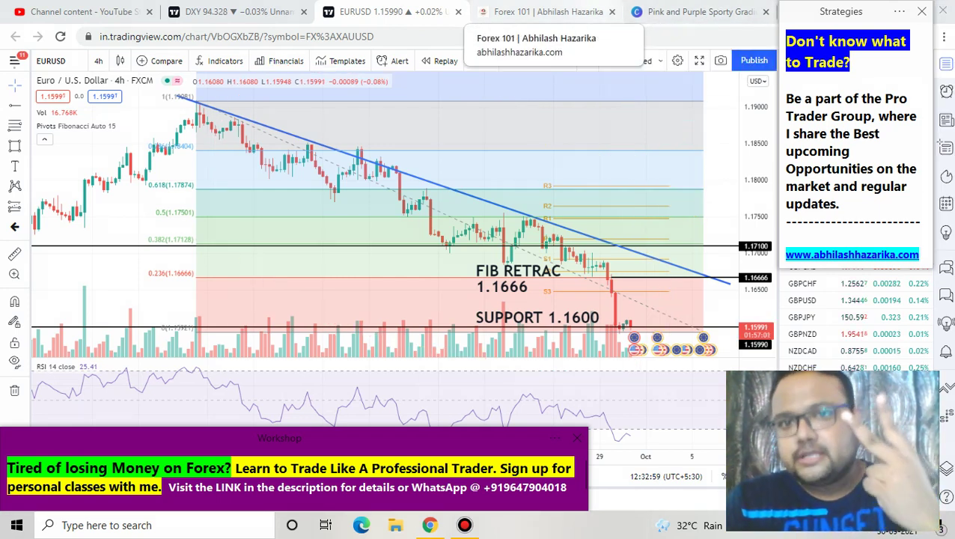
# Sketch a red upward arrow from the 1.1600 support to the 1.1666 retracement, highlight the 1.1666 line and leave drawing mode
pyautogui.click(605, 9)
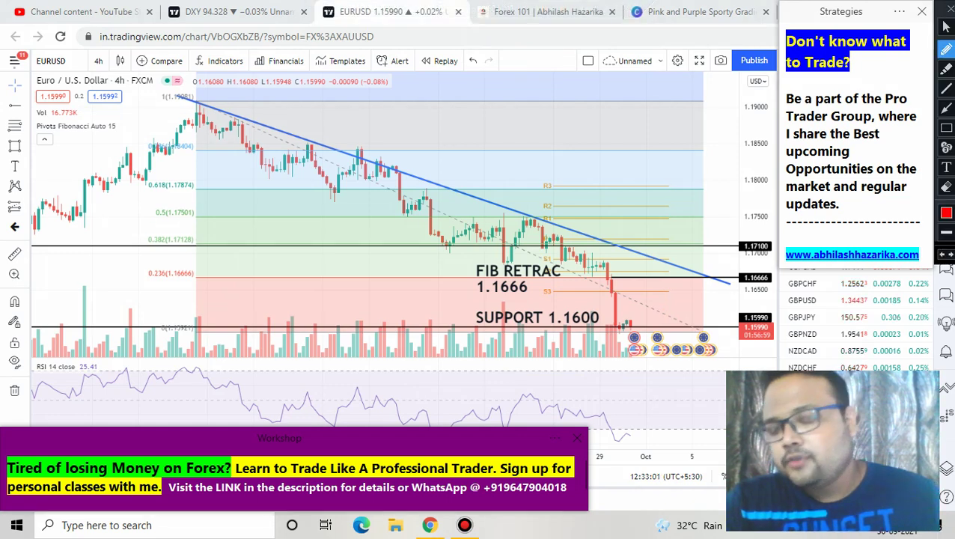
pyautogui.moveTo(635, 327); pyautogui.dragTo(649, 291)
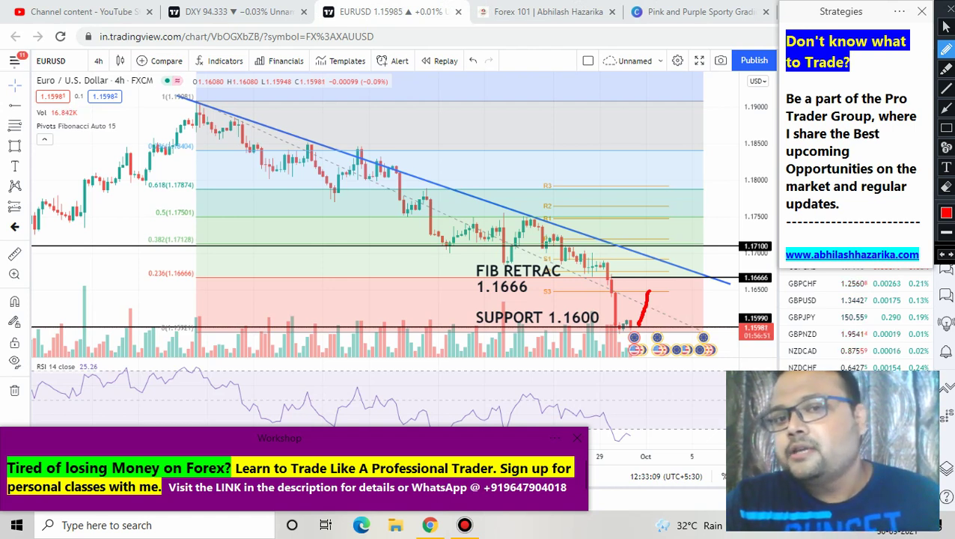
pyautogui.moveTo(605, 276); pyautogui.dragTo(667, 275)
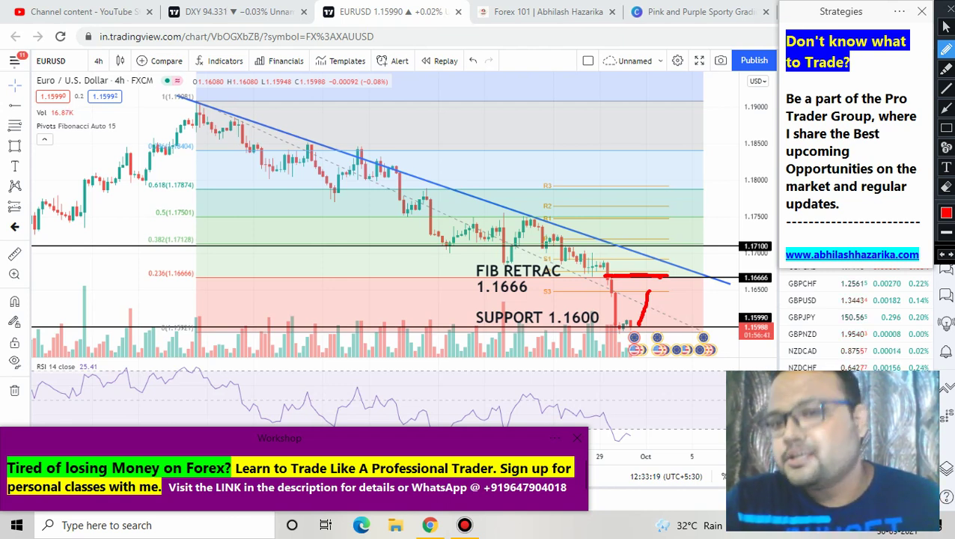
pyautogui.moveTo(617, 277); pyautogui.dragTo(688, 280)
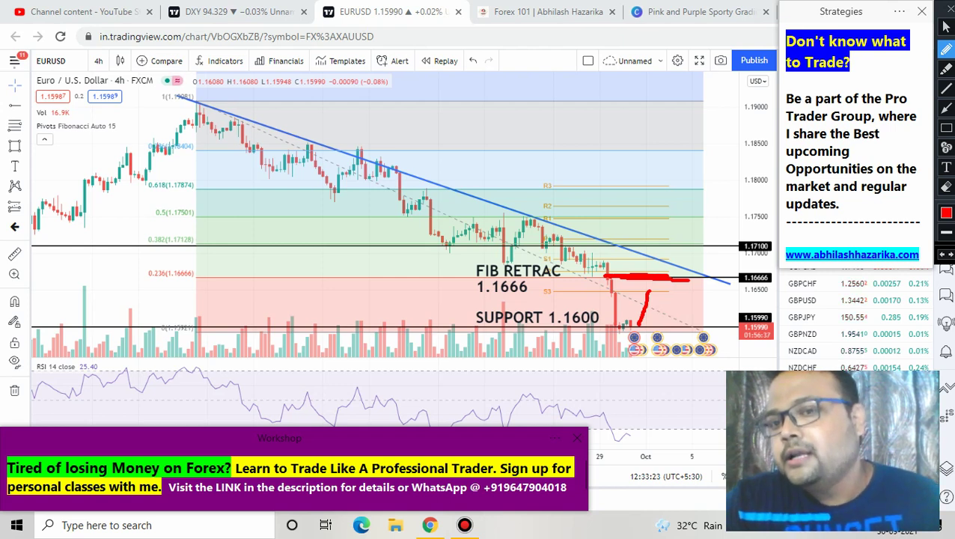
pyautogui.moveTo(649, 291)
pyautogui.mouseDown()
pyautogui.moveTo(655, 280)
pyautogui.moveTo(677, 301)
pyautogui.mouseUp()
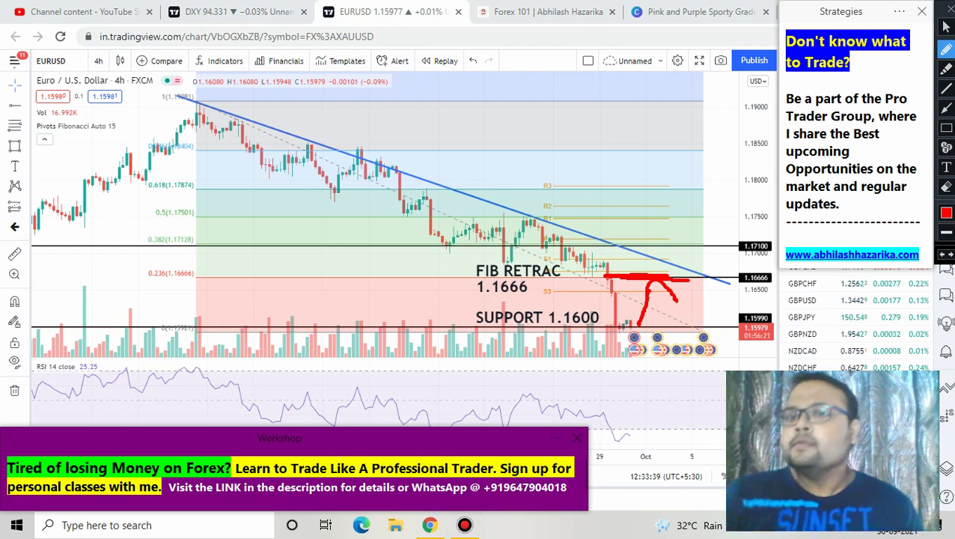
pyautogui.moveTo(676, 246)
pyautogui.mouseDown()
pyautogui.moveTo(678, 274)
pyautogui.moveTo(685, 228)
pyautogui.mouseUp()
pyautogui.press('Escape')
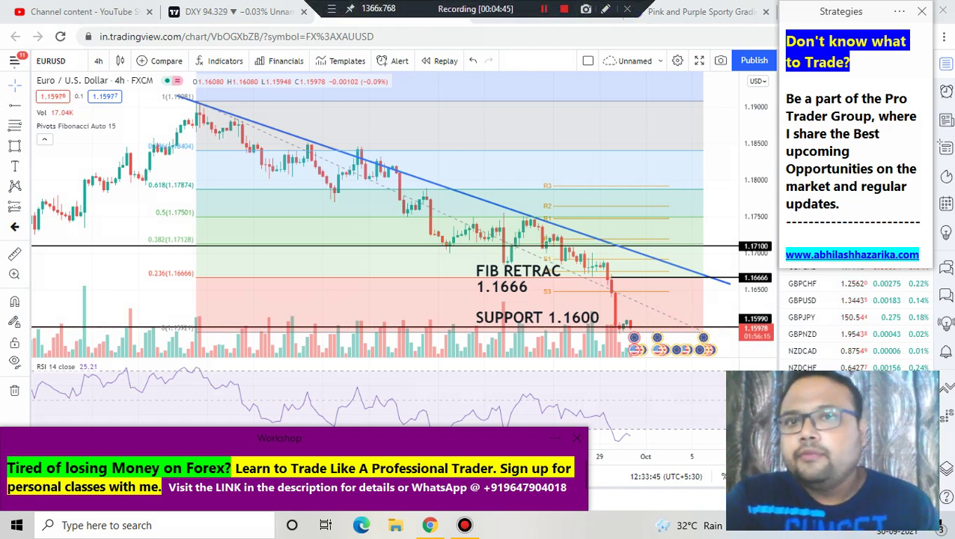
# Place red numbered marker 1 just above the 1.1666 retracement line and marker 2 just above the 1.1600 support on the EURUSD chart
pyautogui.hotkey('ctrl', 'alt', 'd')
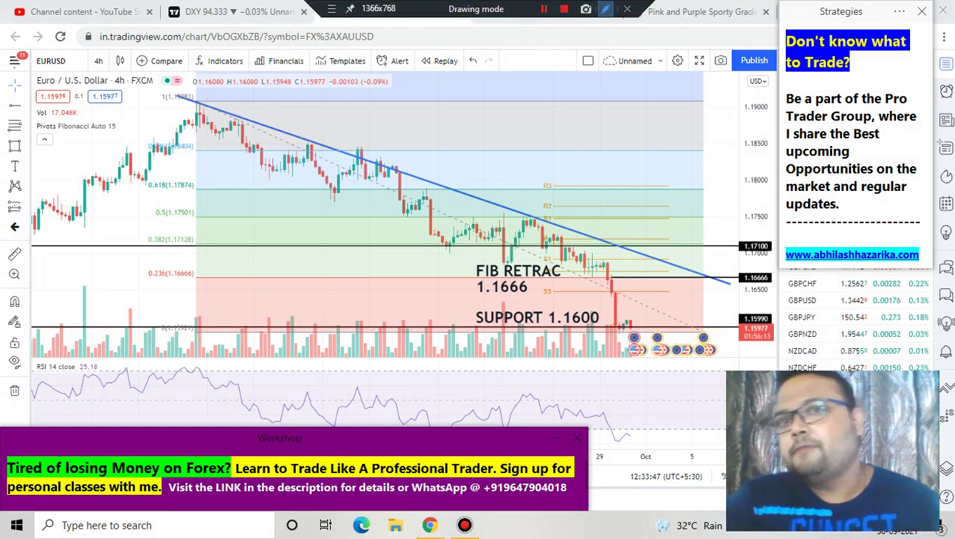
pyautogui.click(946, 147)
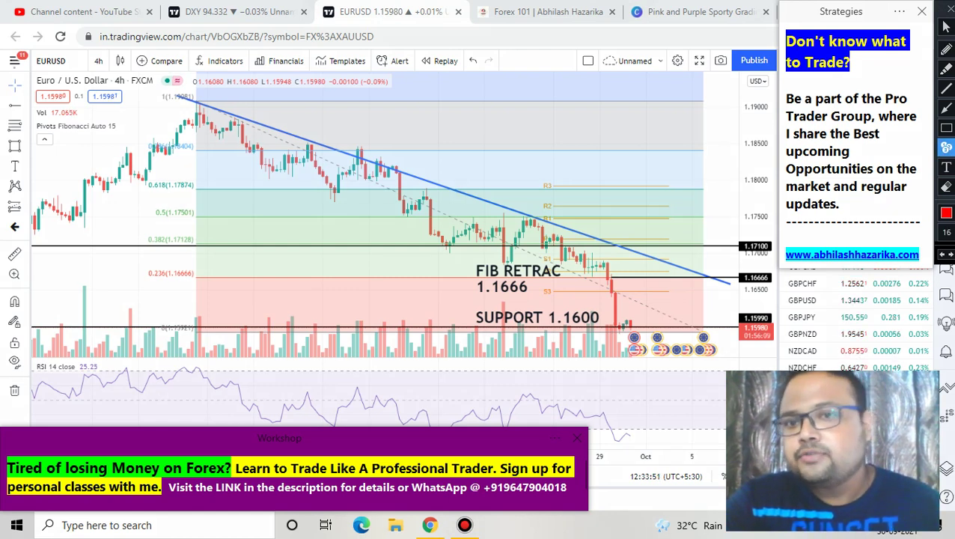
pyautogui.click(643, 266)
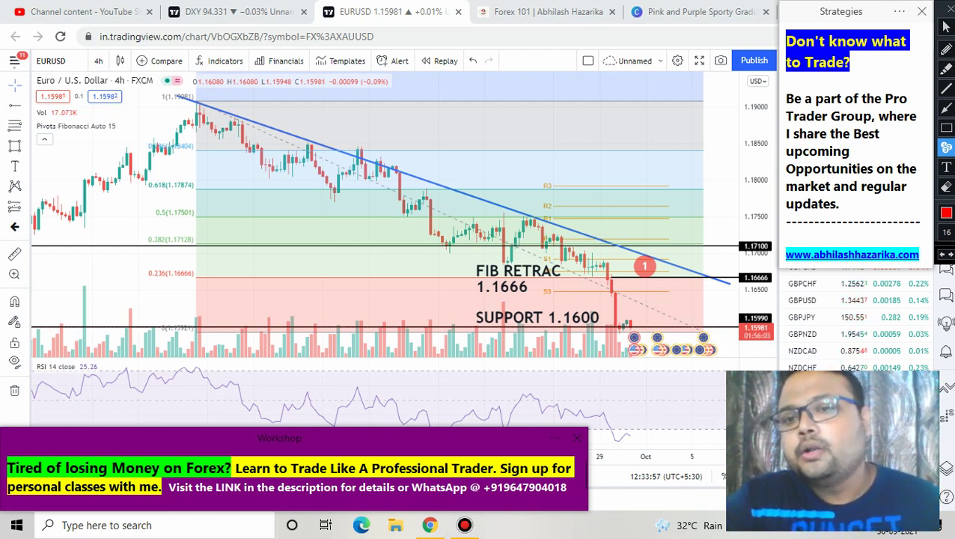
pyautogui.click(663, 318)
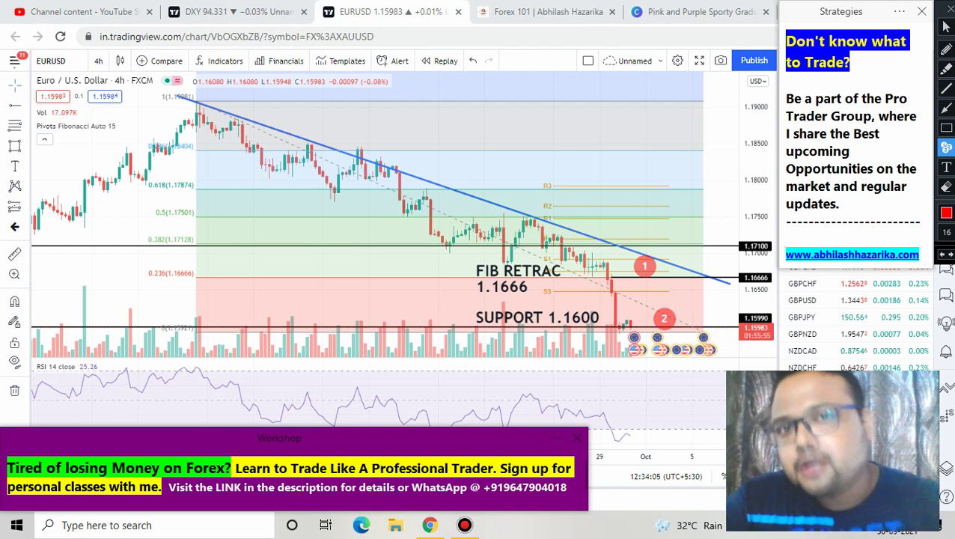
# Sketch in red freehand an underline at the 1.1600 support, a curved downward arrow below marker 1 and a circled B beside the latest candles
pyautogui.click(945, 49)
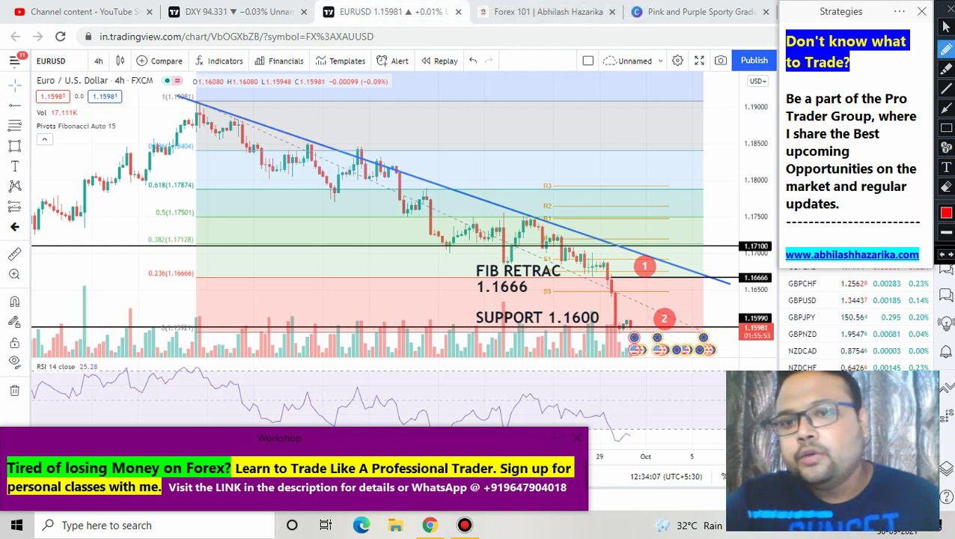
pyautogui.moveTo(599, 328); pyautogui.dragTo(639, 329)
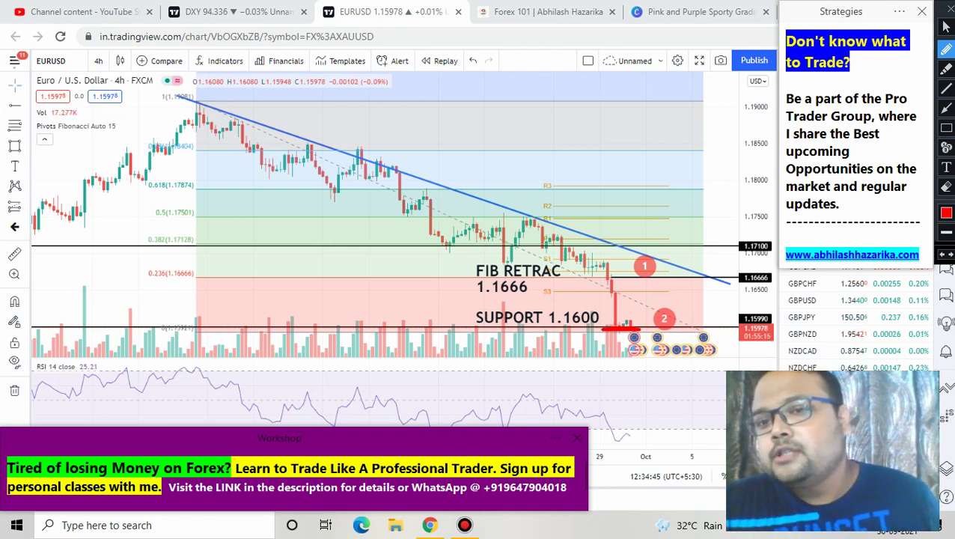
pyautogui.moveTo(643, 286)
pyautogui.mouseDown()
pyautogui.moveTo(648, 279)
pyautogui.moveTo(679, 291)
pyautogui.mouseUp()
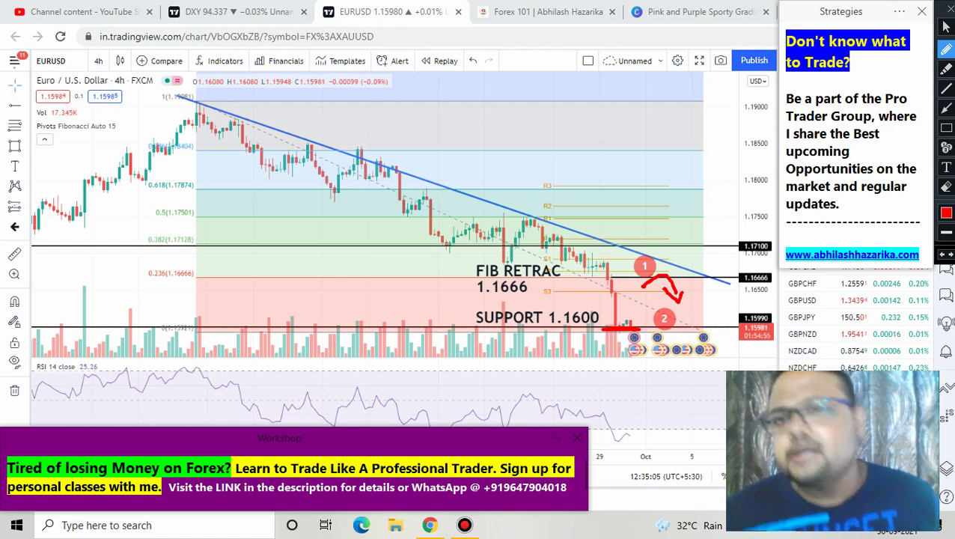
pyautogui.moveTo(638, 330)
pyautogui.mouseDown()
pyautogui.moveTo(648, 310)
pyautogui.moveTo(666, 349)
pyautogui.moveTo(627, 296)
pyautogui.mouseUp()
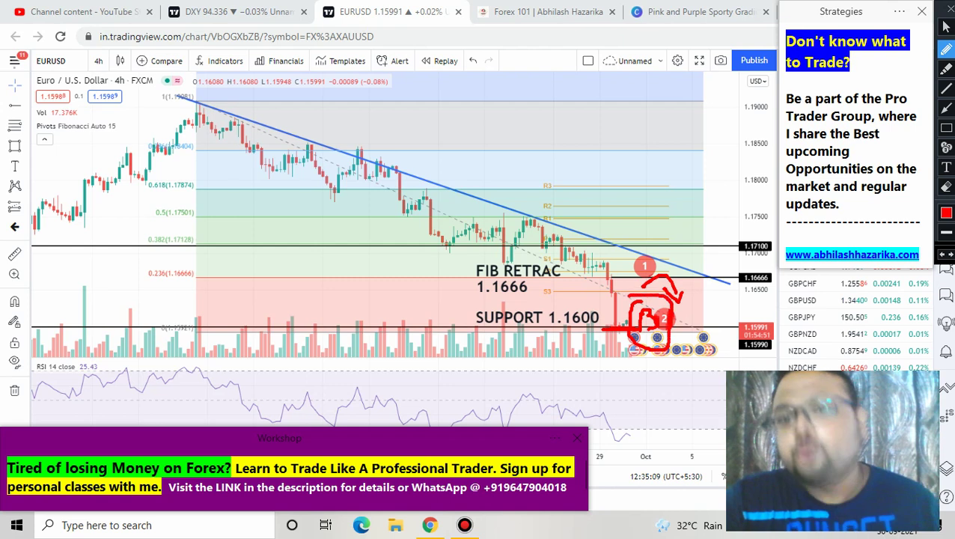